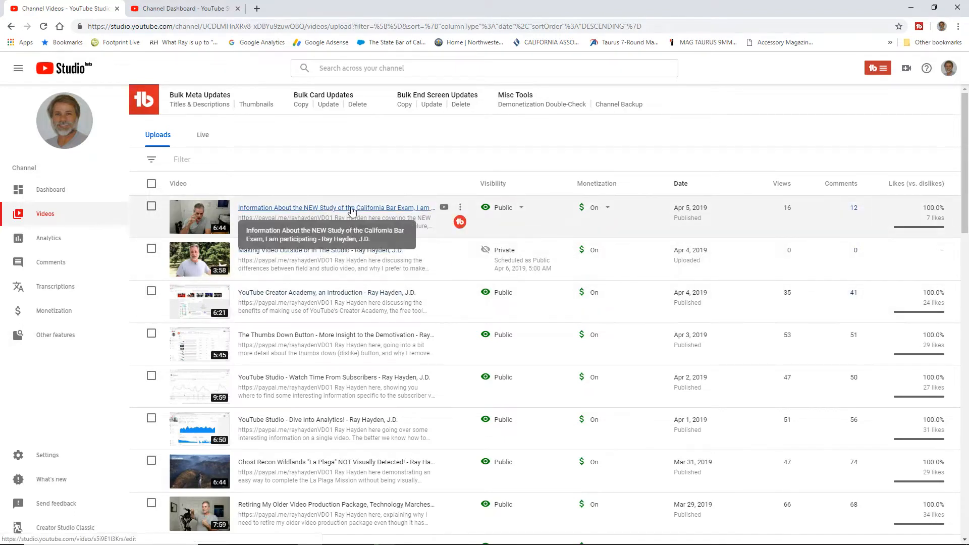
Step: Open the details of the California Bar Exam study video and review its title, description, thumbnail and tags
left_click(352, 209)
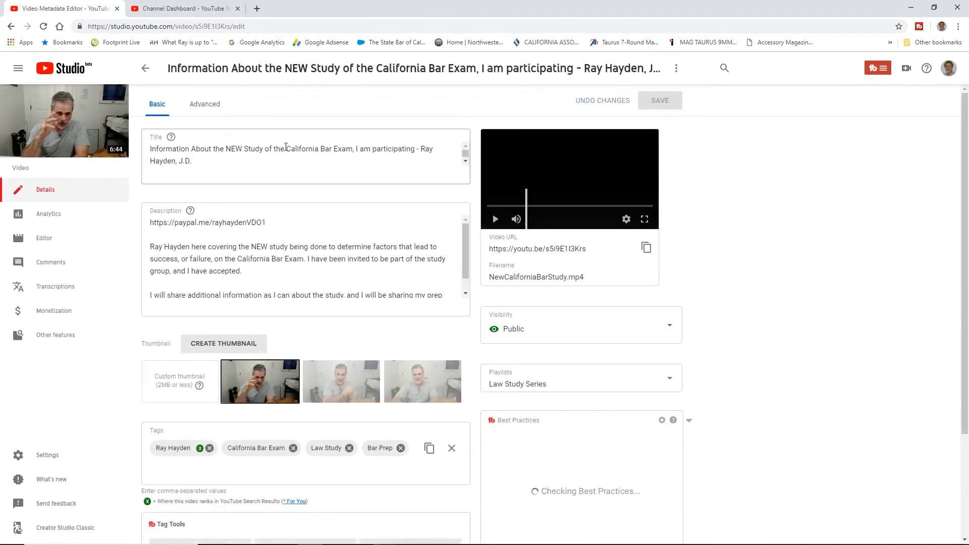
left_click(230, 226)
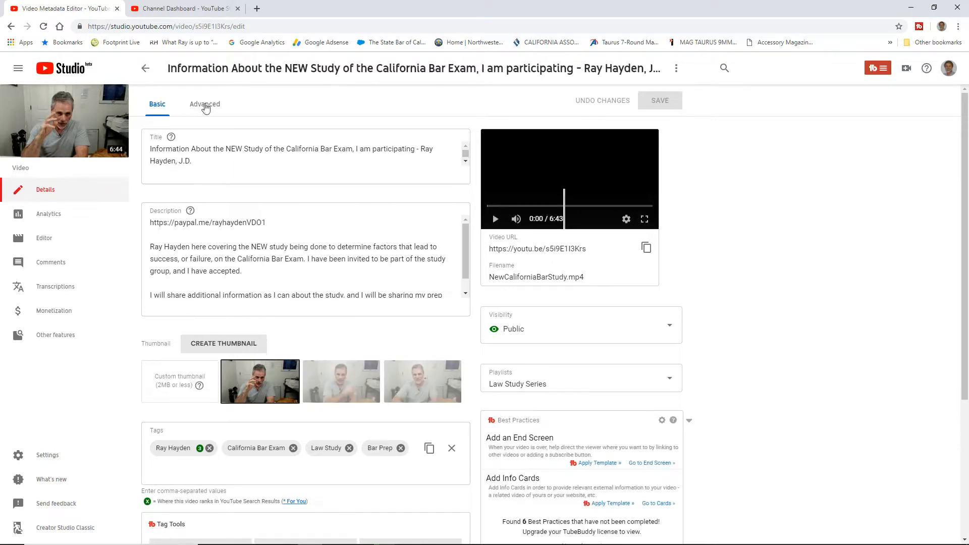
left_click_drag(966, 298, 967, 399)
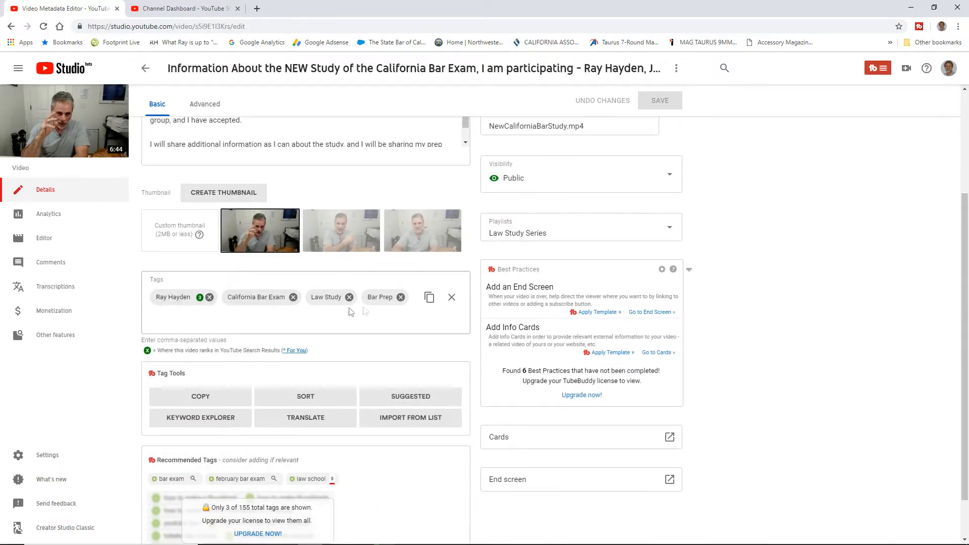
left_click_drag(966, 368, 965, 179)
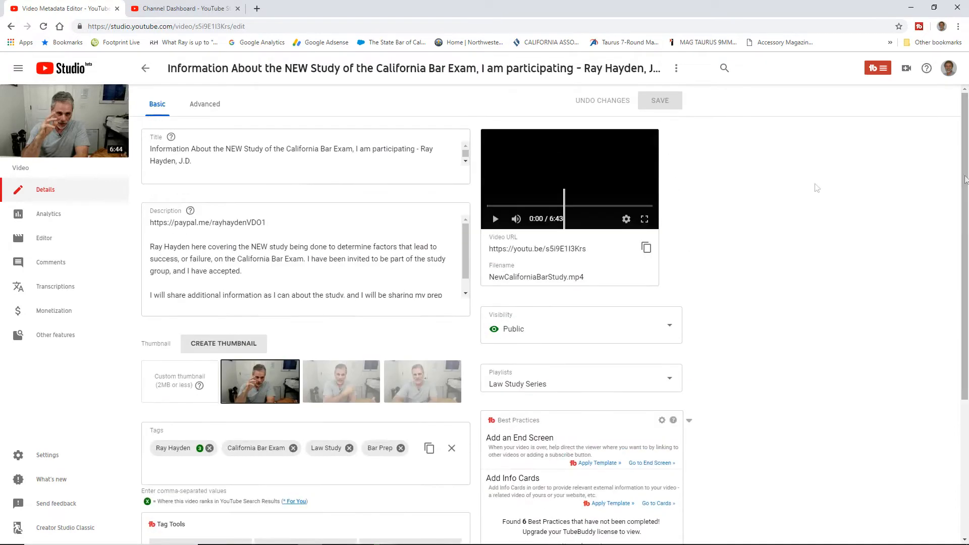
Step: In the video's advanced details, enable "Users can view ratings for this video" and disable it again
left_click(204, 104)
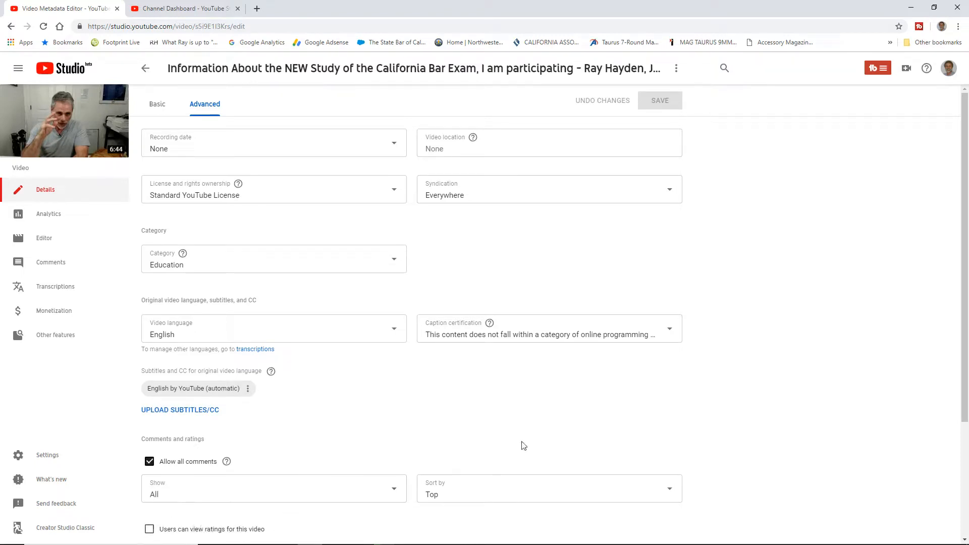
left_click_drag(958, 295, 956, 378)
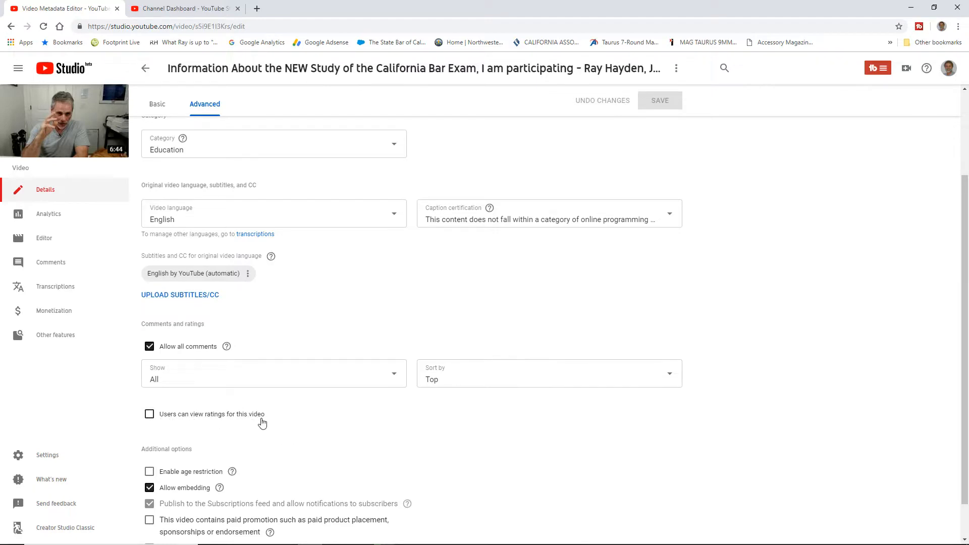
left_click(149, 414)
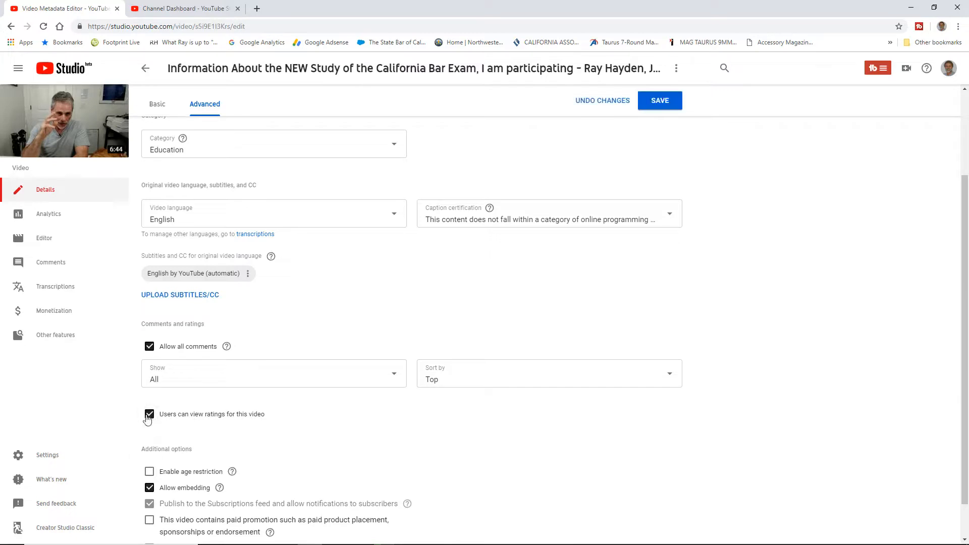
left_click(148, 414)
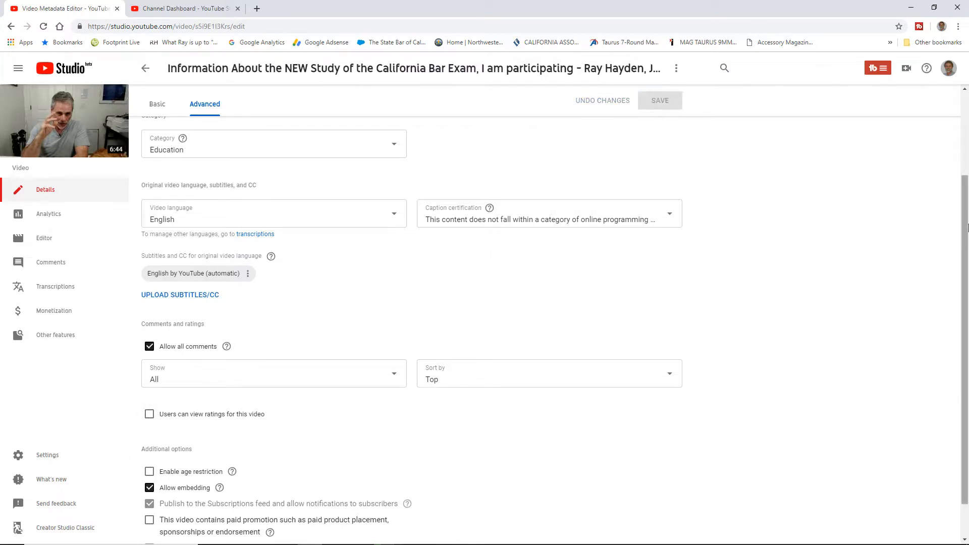
scroll(967, 228, "up", 3)
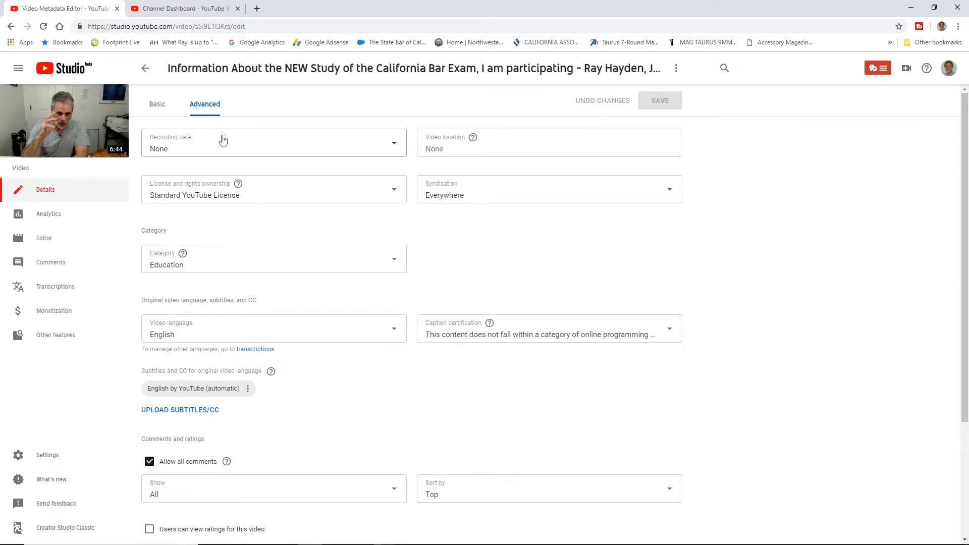
Step: Return to the channel's video list and open the upload defaults in the channel settings
left_click(145, 71)
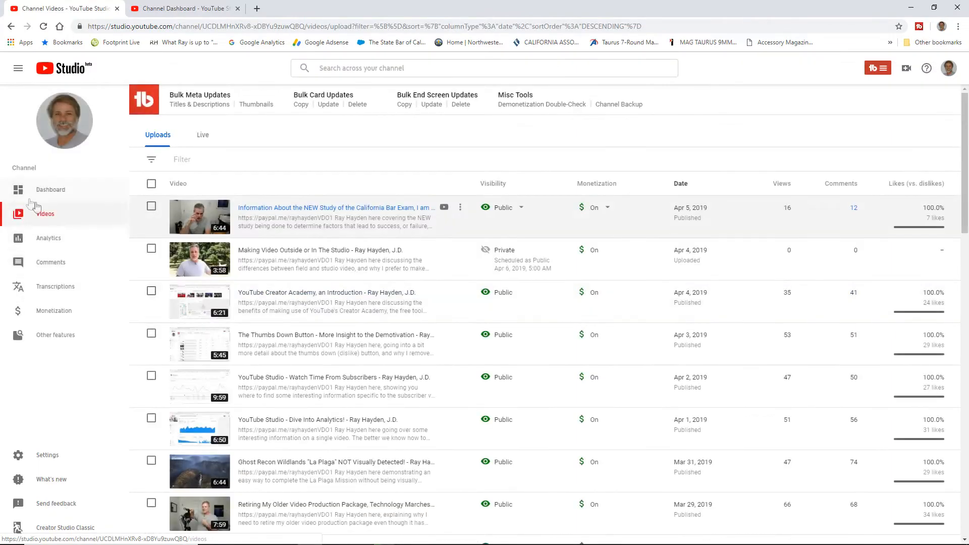
double_click(34, 165)
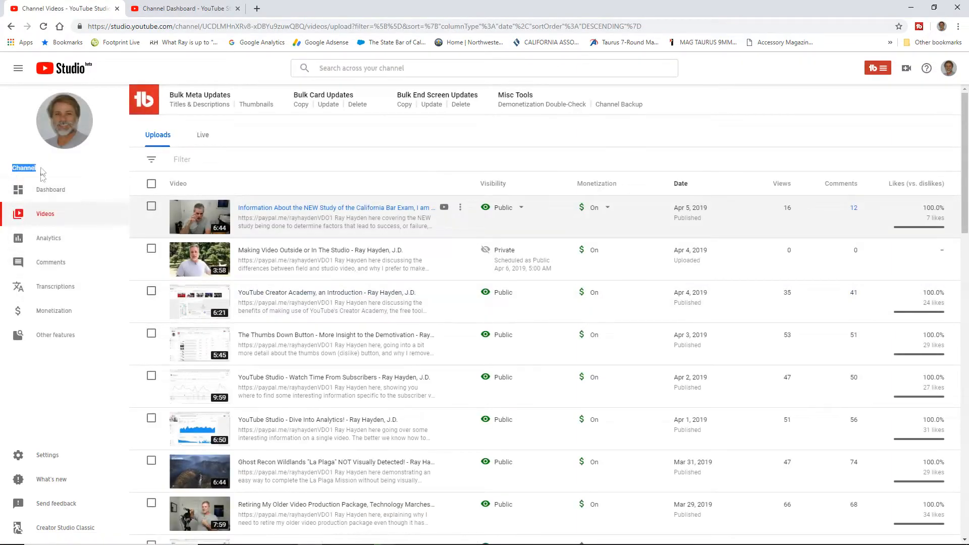
left_click(59, 393)
left_click(46, 457)
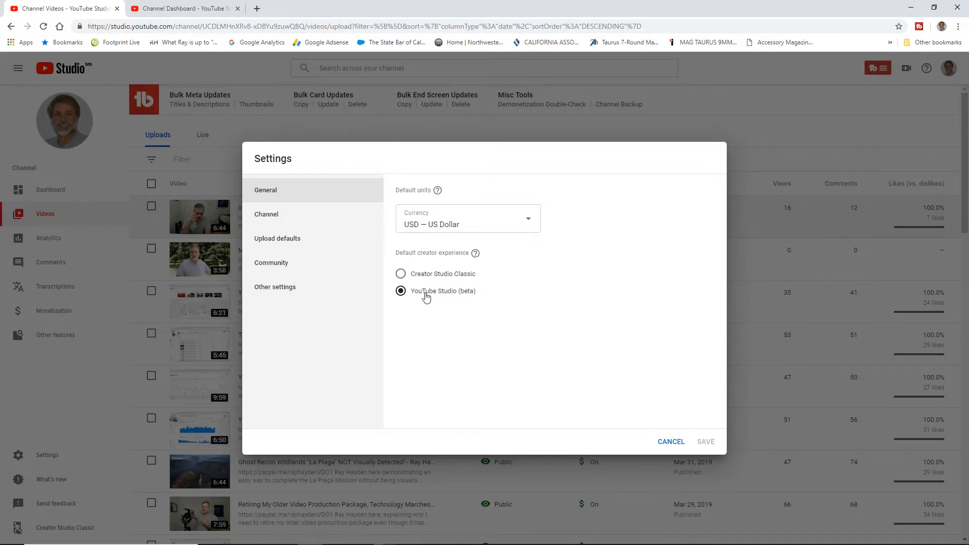
left_click(269, 245)
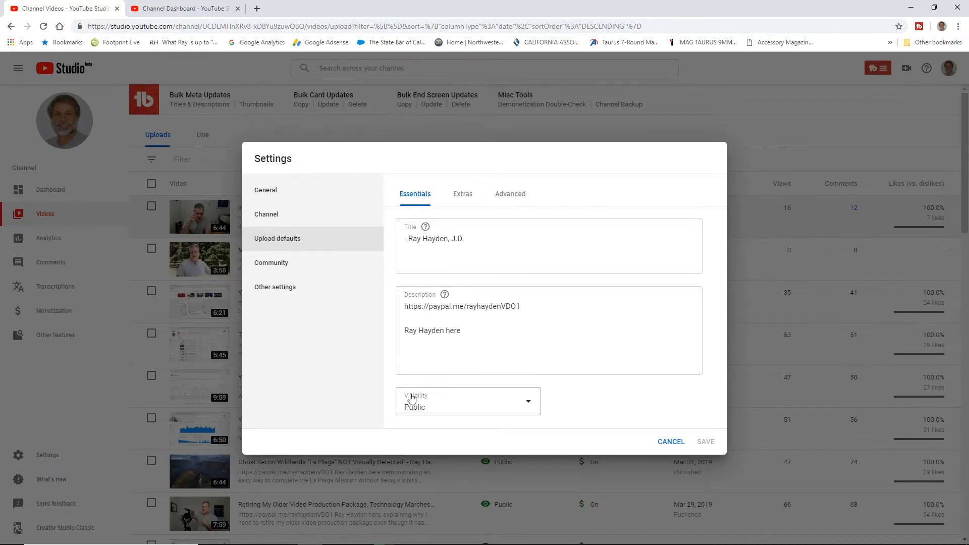
Step: Review the default visibility options and the default title text for uploads
left_click(494, 409)
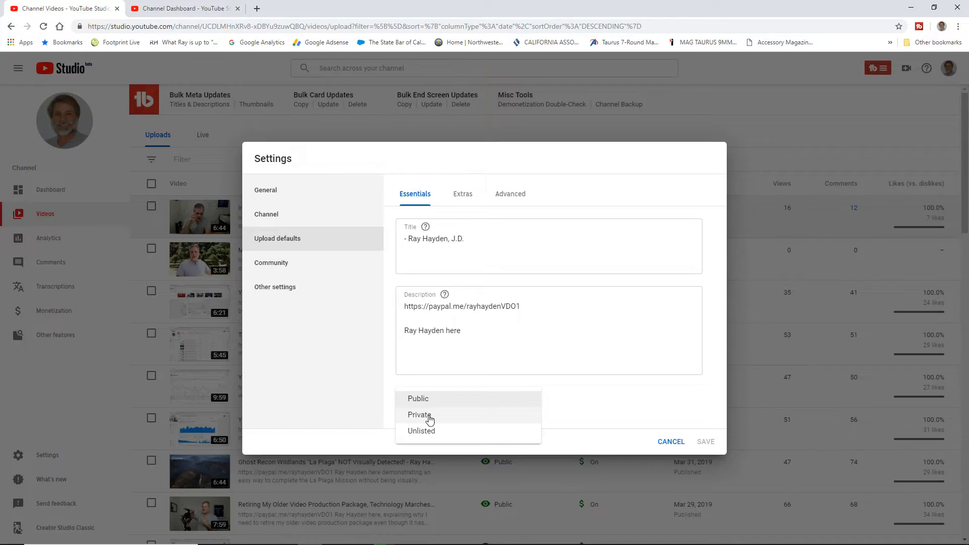
left_click(303, 353)
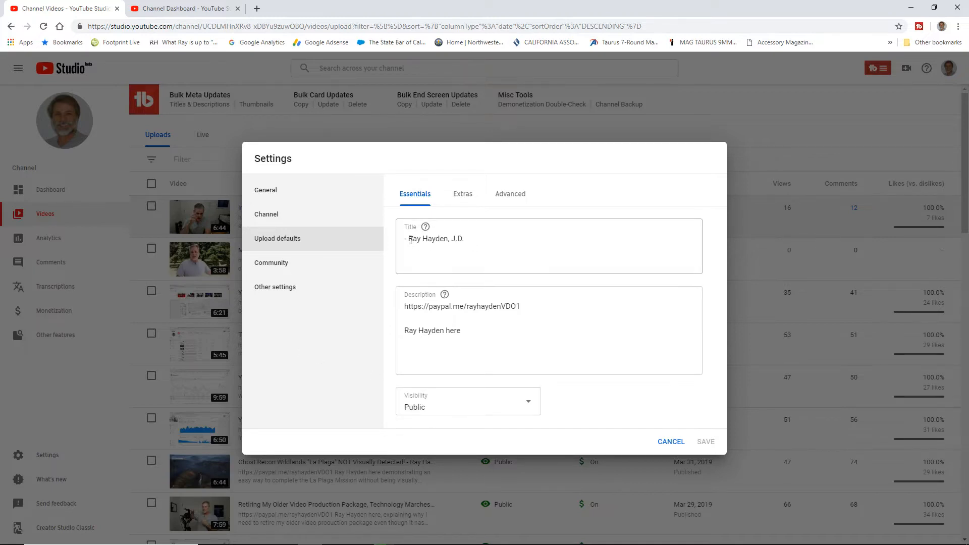
left_click_drag(409, 239, 473, 236)
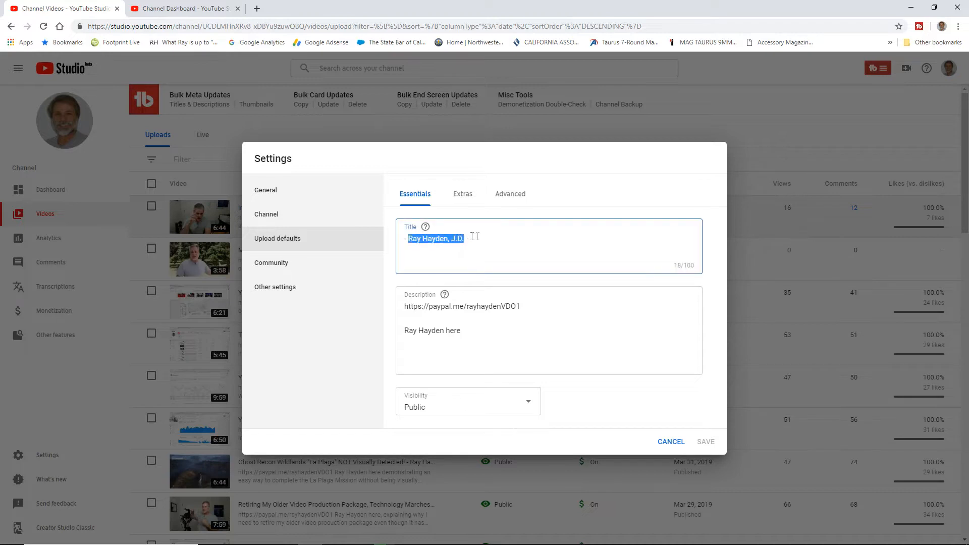
left_click(322, 348)
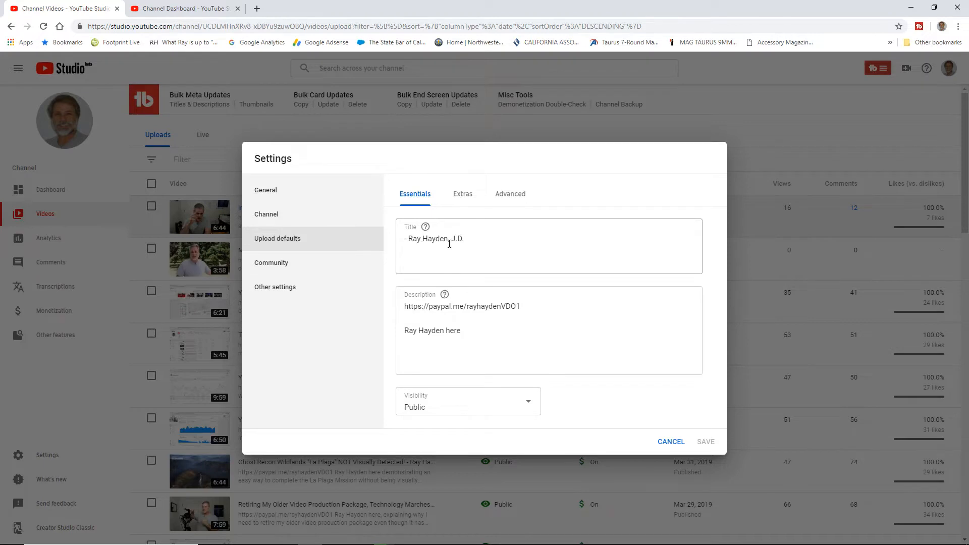
Step: Examine the default upload description, including its PayPal link and its introductory line
left_click_drag(463, 305, 402, 306)
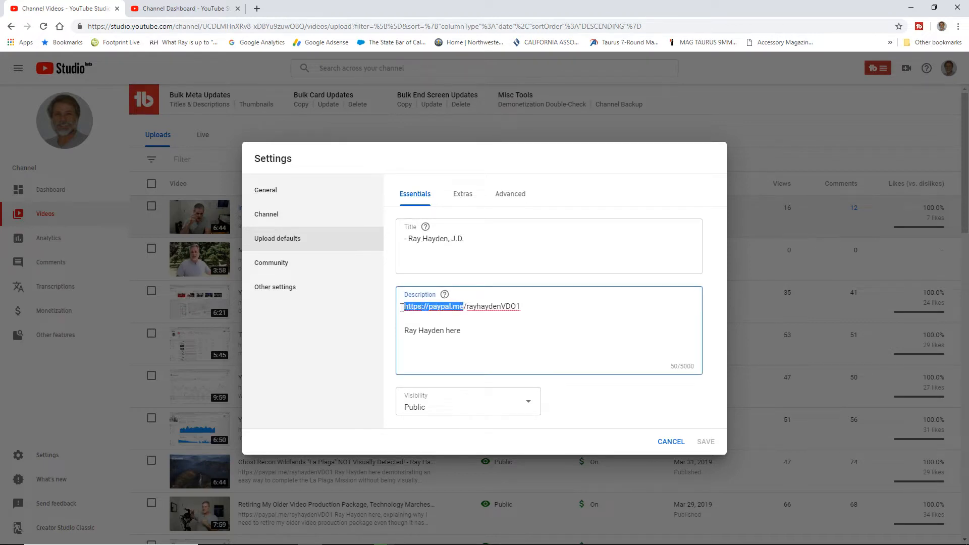
left_click(338, 324)
left_click(406, 317)
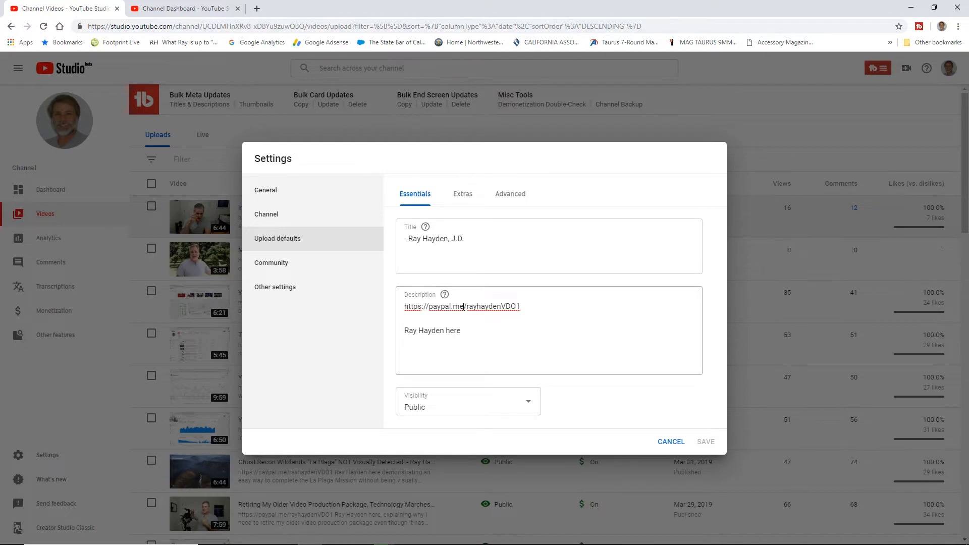
left_click_drag(461, 331, 403, 333)
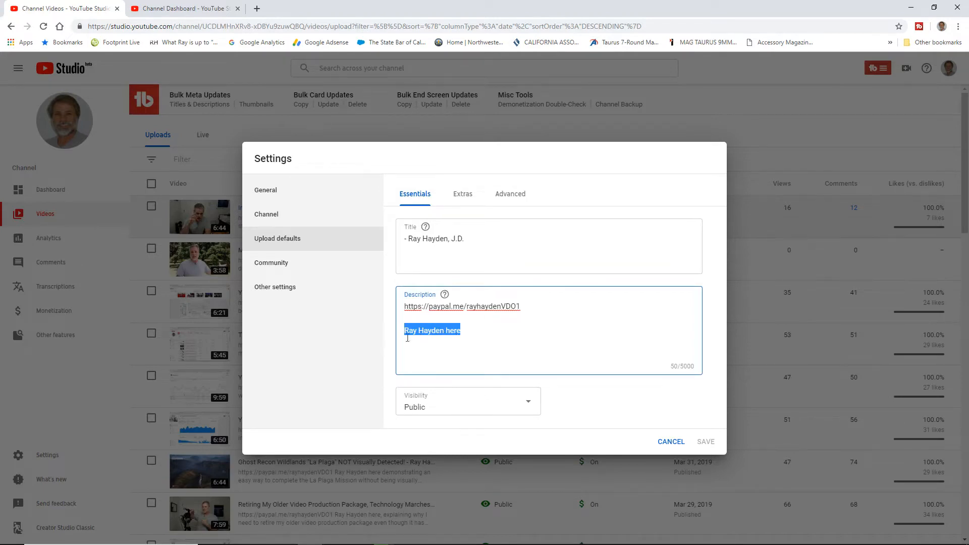
left_click(340, 345)
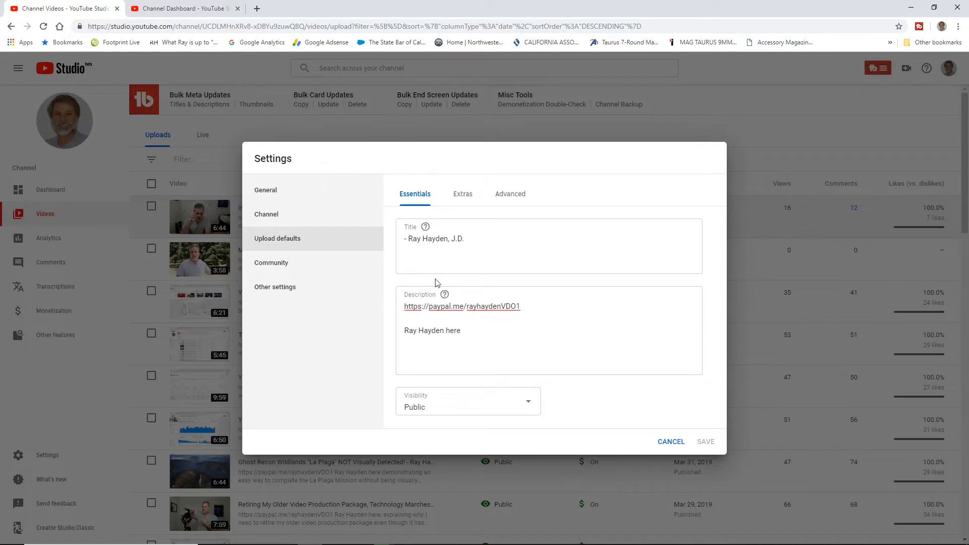
Step: View the default tags, then keep Standard YouTube License as the default license and Education as the default category
left_click(463, 196)
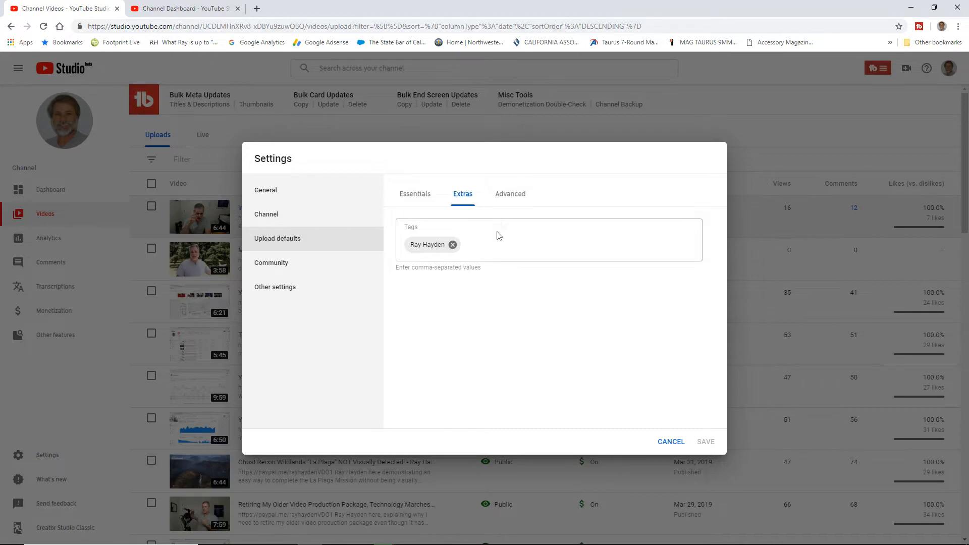
left_click(507, 197)
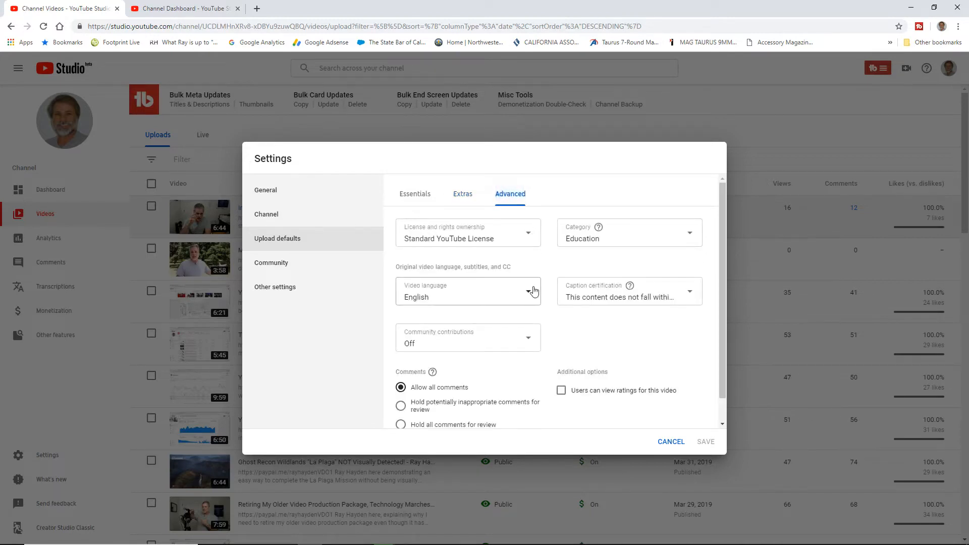
left_click(461, 241)
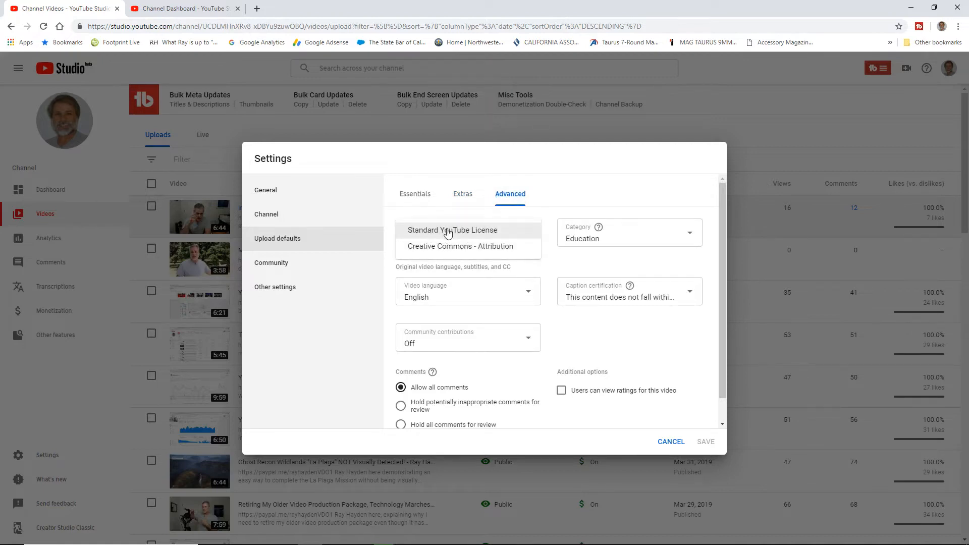
left_click(447, 231)
left_click(635, 237)
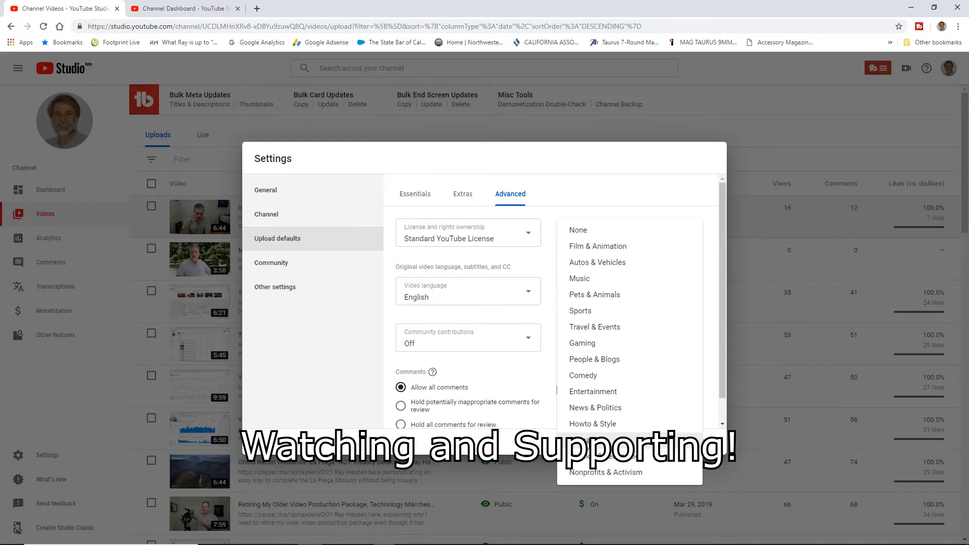
left_click(585, 440)
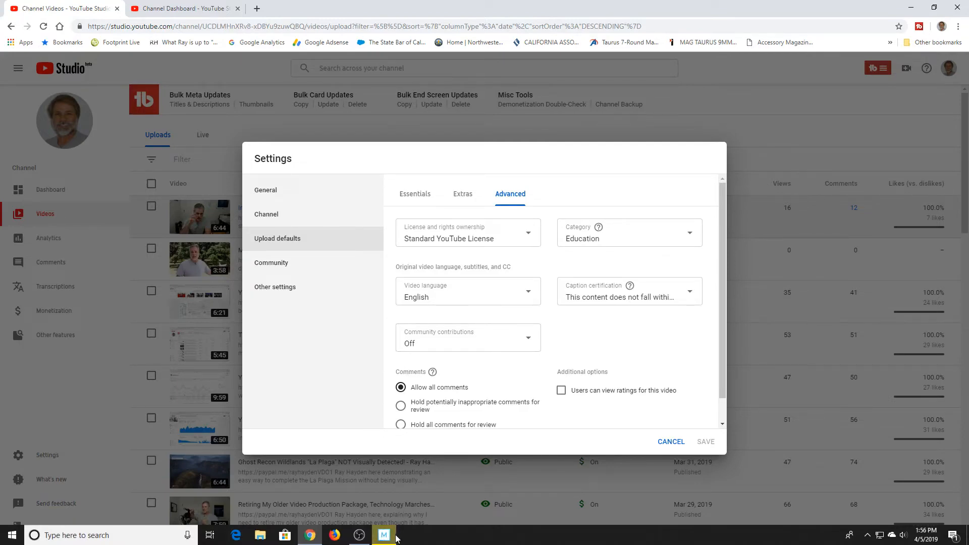
Step: Switch to Movie Studio to check the render of ReducingSpamYouTubeStudio.mp4, then return to the upload defaults in YouTube Studio
mouse_move(386, 536)
left_click(442, 473)
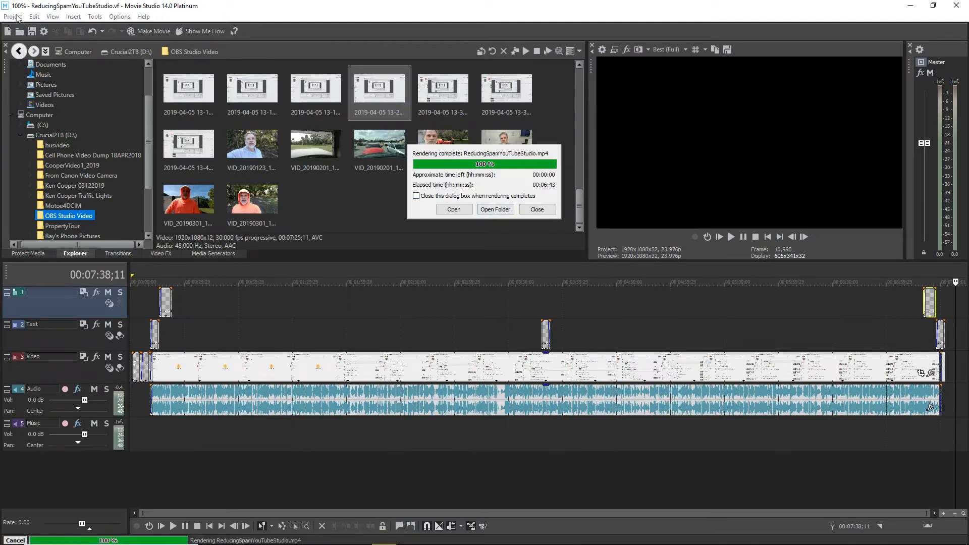
left_click(913, 6)
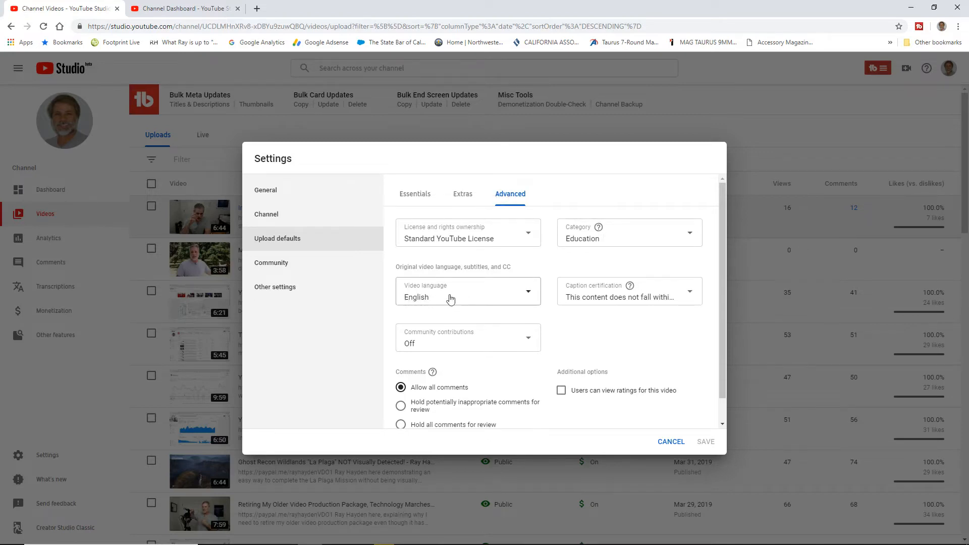
Step: Review the available video language and caption certification options for upload defaults without changing either one
left_click(468, 296)
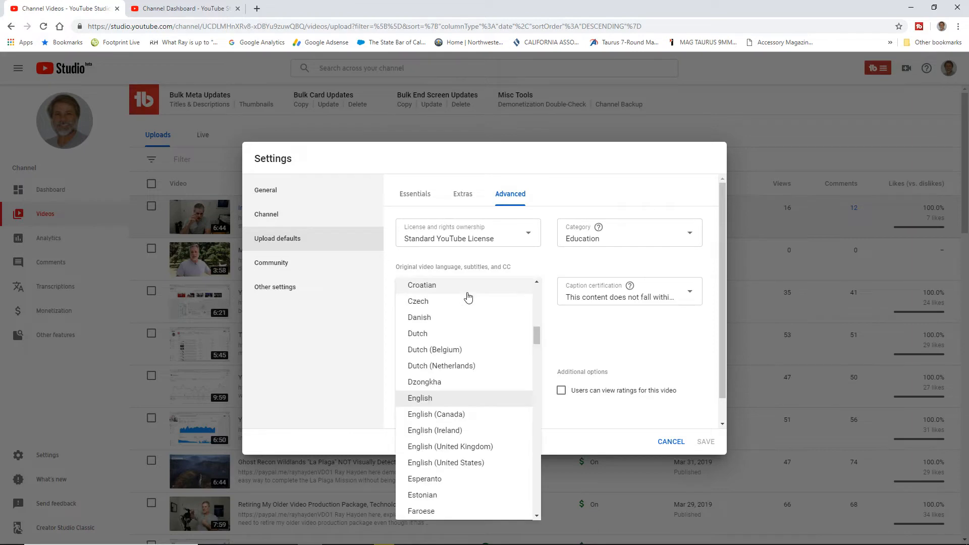
left_click(577, 339)
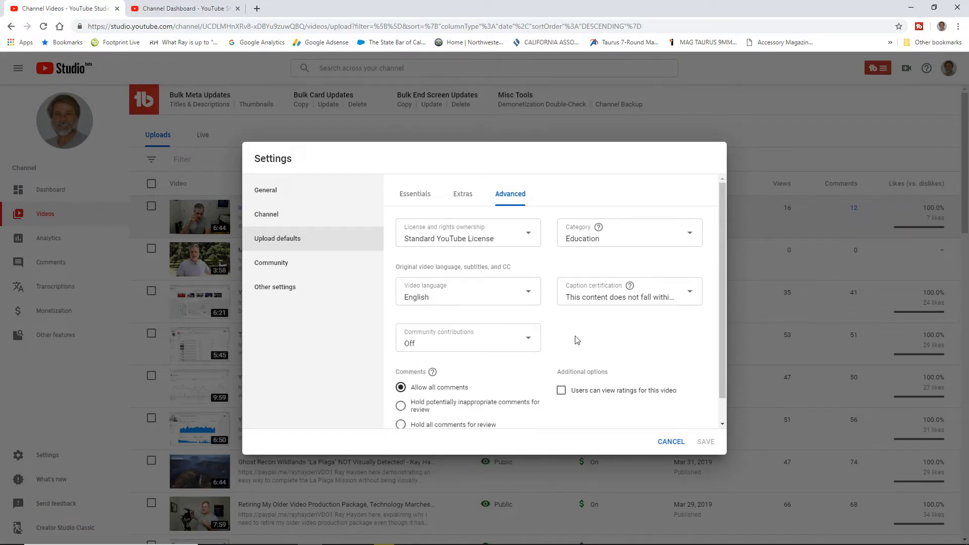
left_click(607, 301)
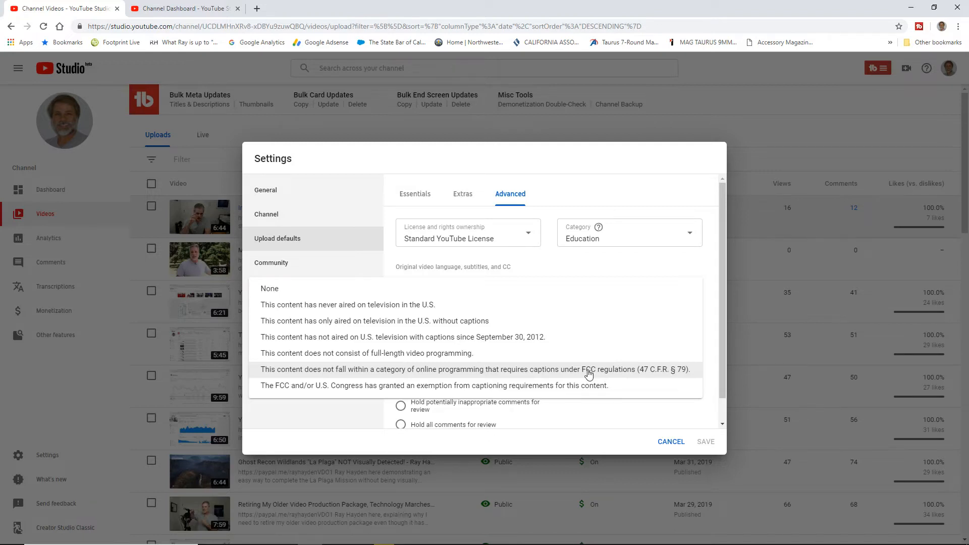
left_click(638, 268)
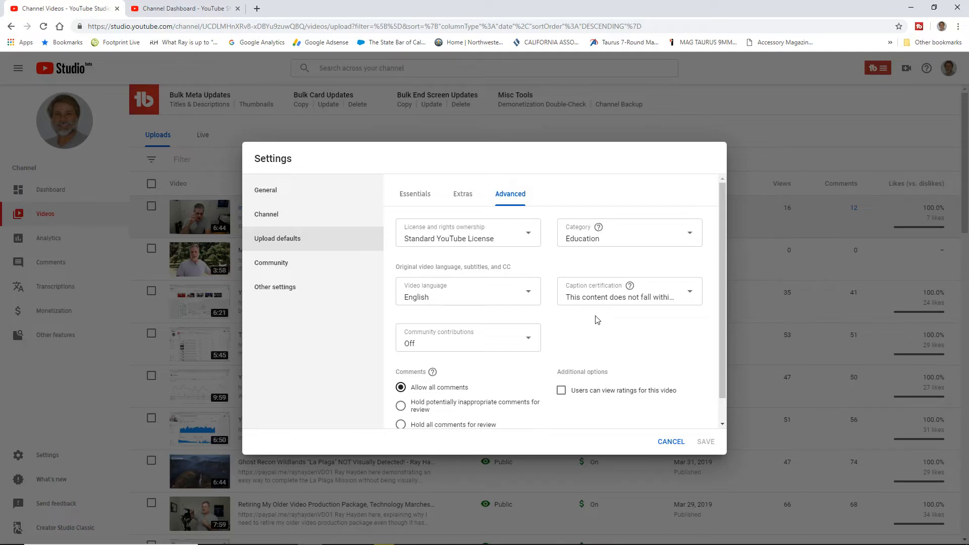
Step: In the advanced upload defaults, enable "Users can view ratings for this video" and disable it again
left_click_drag(721, 286, 735, 351)
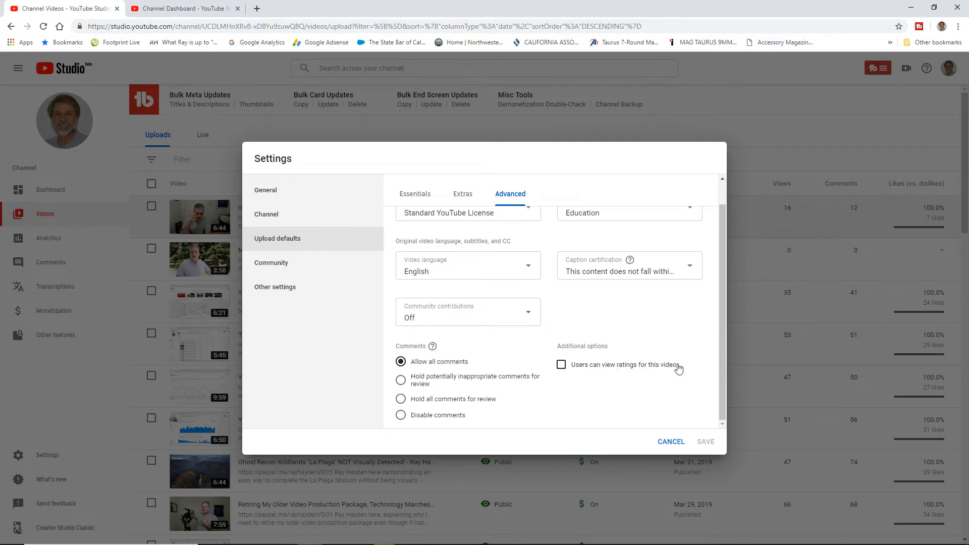
left_click(563, 367)
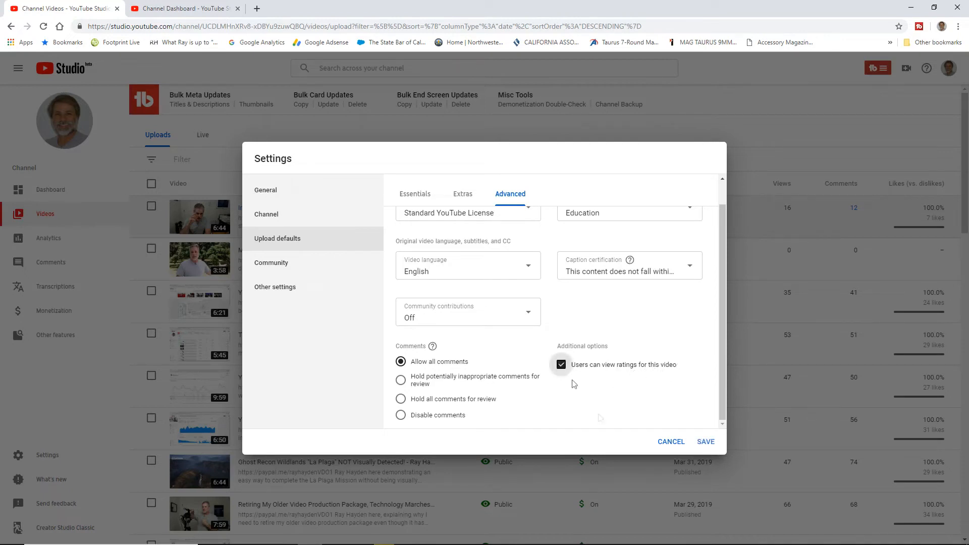
left_click(561, 365)
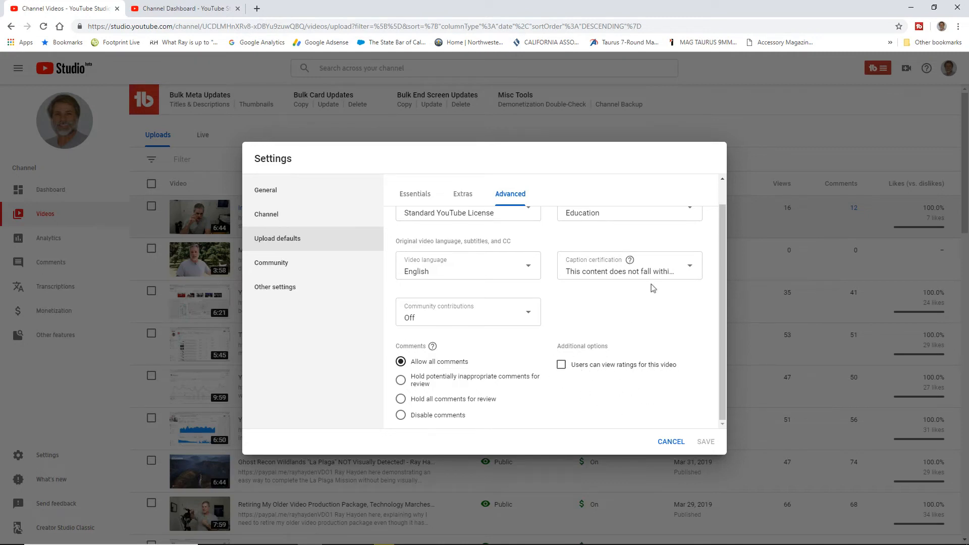
Step: Close the channel settings without saving any changes to the upload defaults
left_click_drag(720, 285, 730, 221)
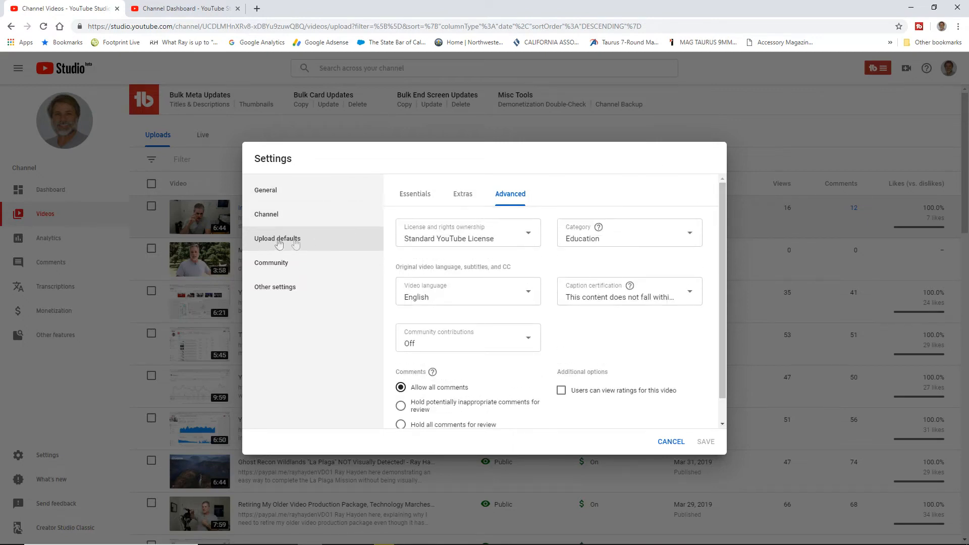
left_click(669, 443)
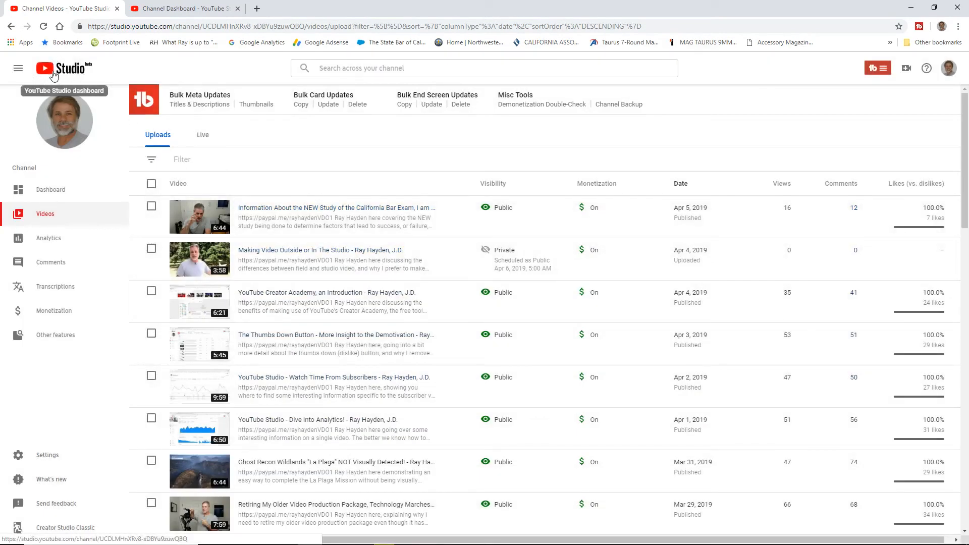
Step: Reopen the essential upload defaults in the channel settings and view the visibility options, keeping Public
left_click(43, 452)
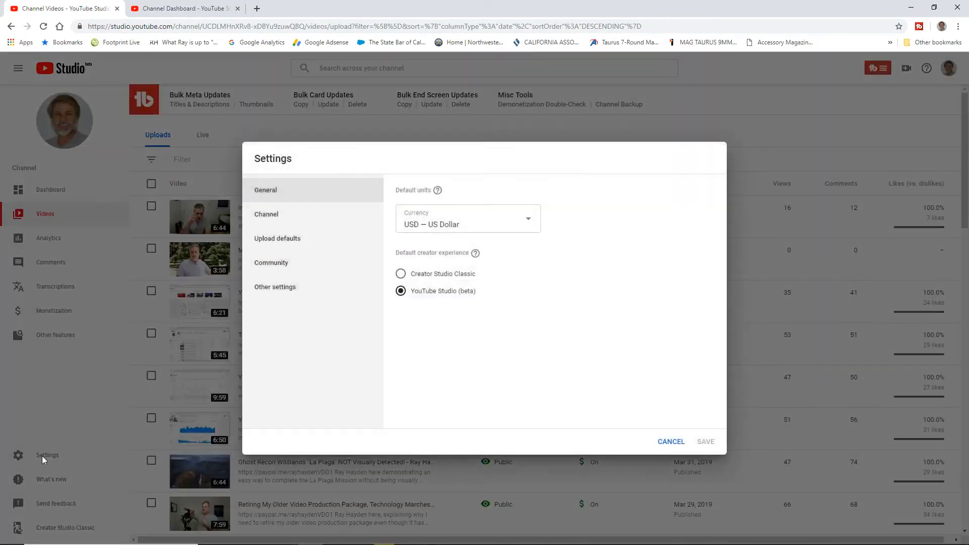
left_click(274, 241)
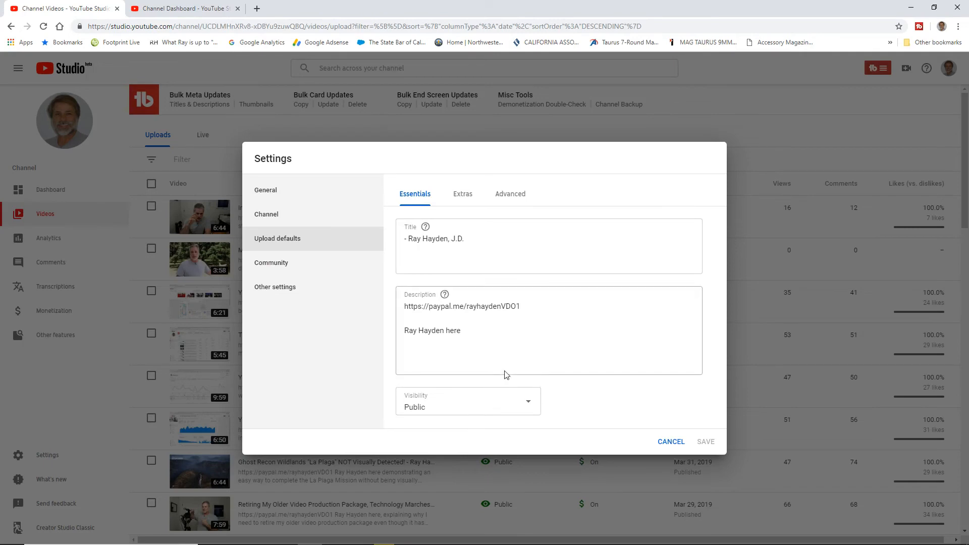
left_click(440, 412)
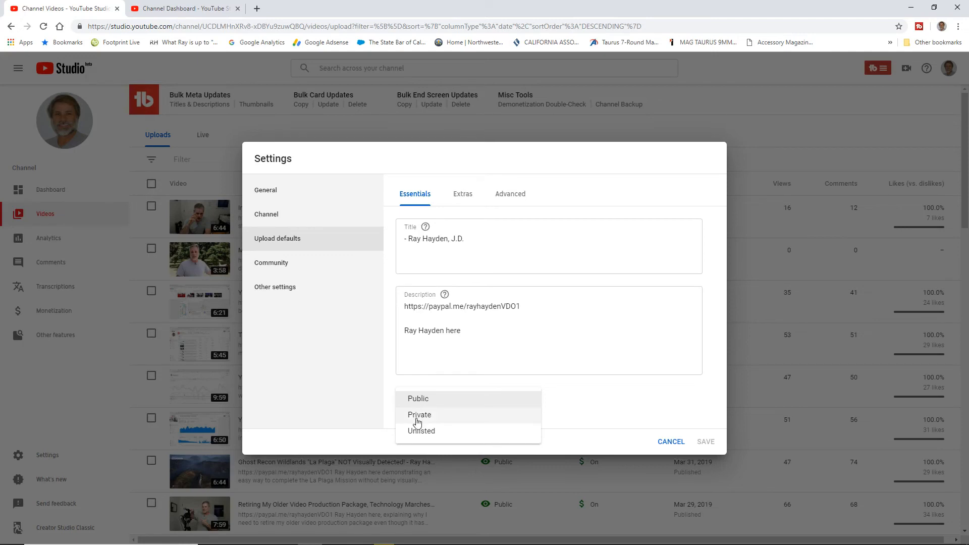
left_click(341, 381)
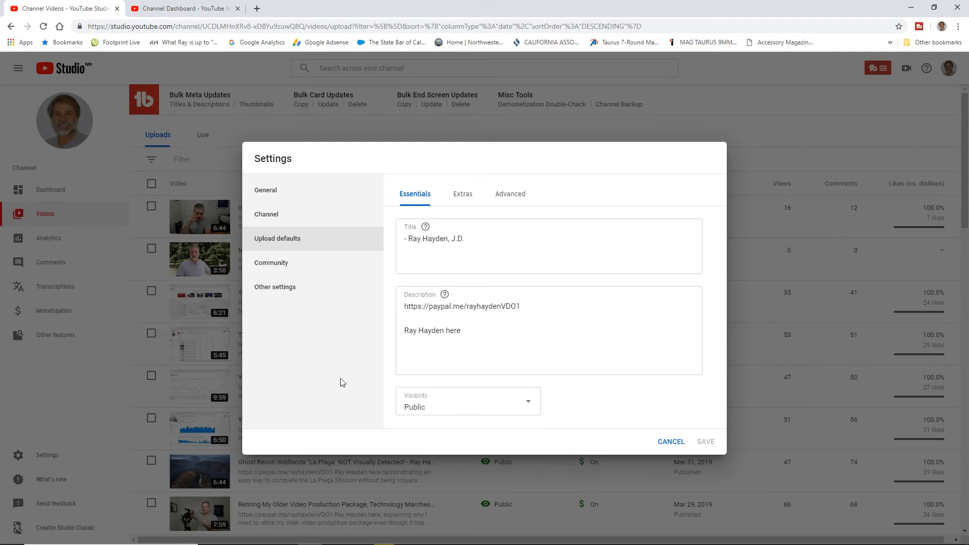
Step: Review the default tags and the advanced upload defaults, including the comment options, and close the settings without saving
left_click(463, 197)
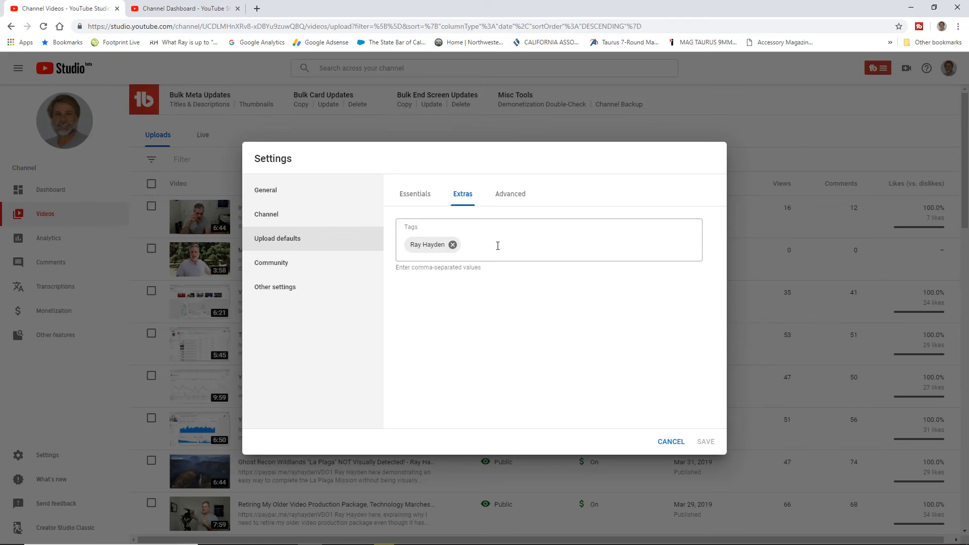
left_click(509, 197)
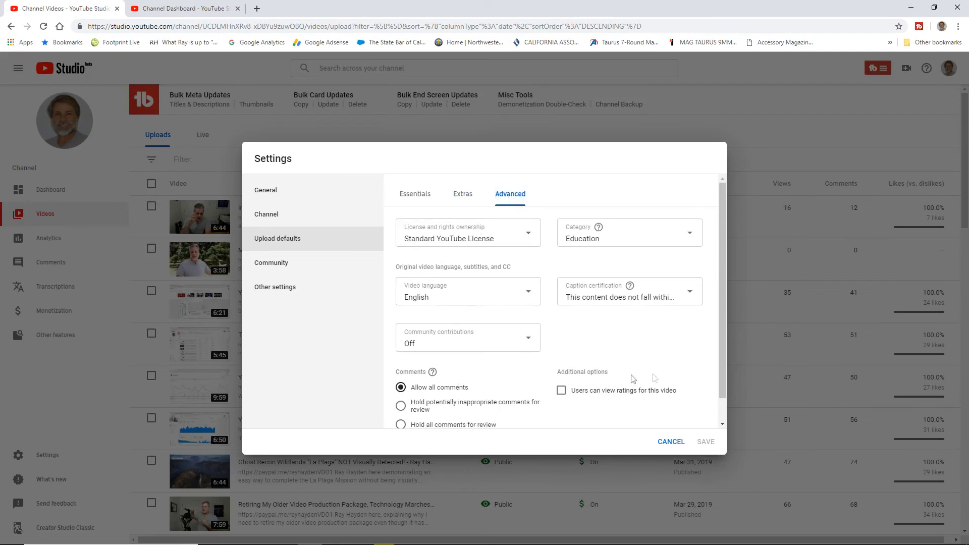
scroll(719, 346, "down", 1)
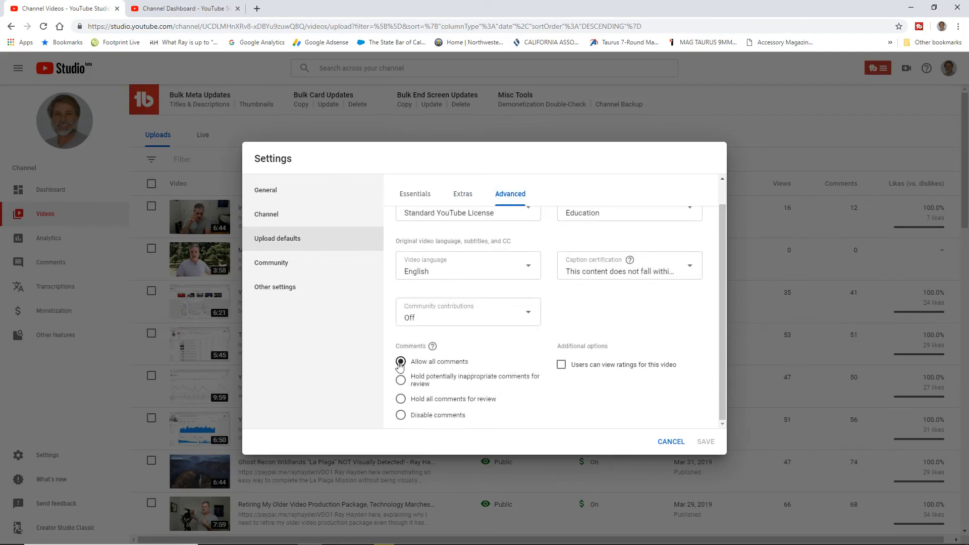
scroll(722, 282, "up", 1)
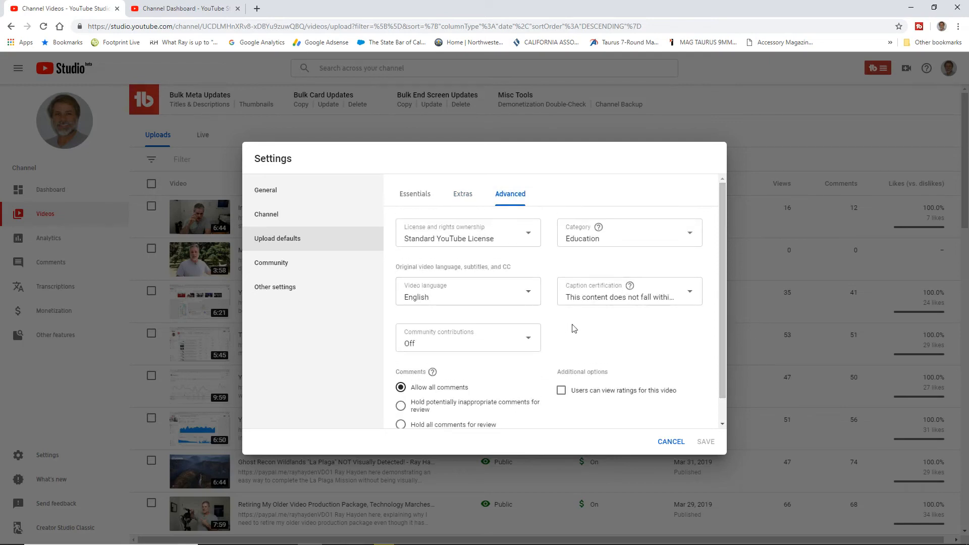
left_click(671, 442)
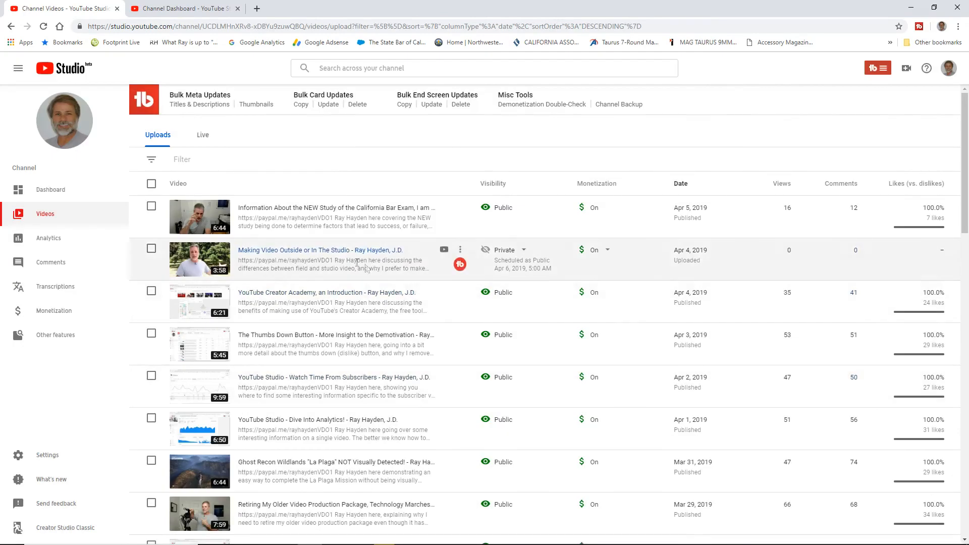
Step: Open the details of the California Bar Exam study video and highlight the creator-name suffix at the end of its title
left_click(336, 208)
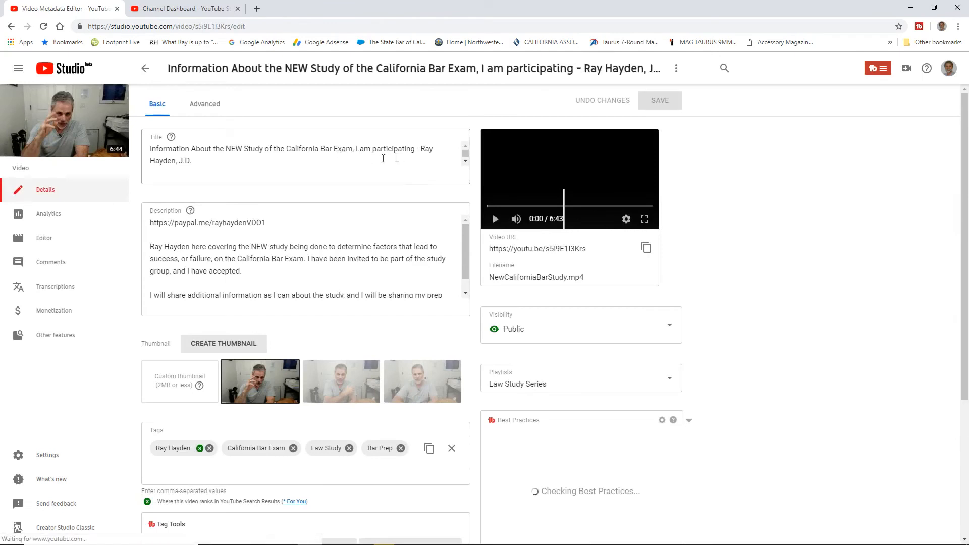
left_click(194, 161)
left_click(417, 150, "shift")
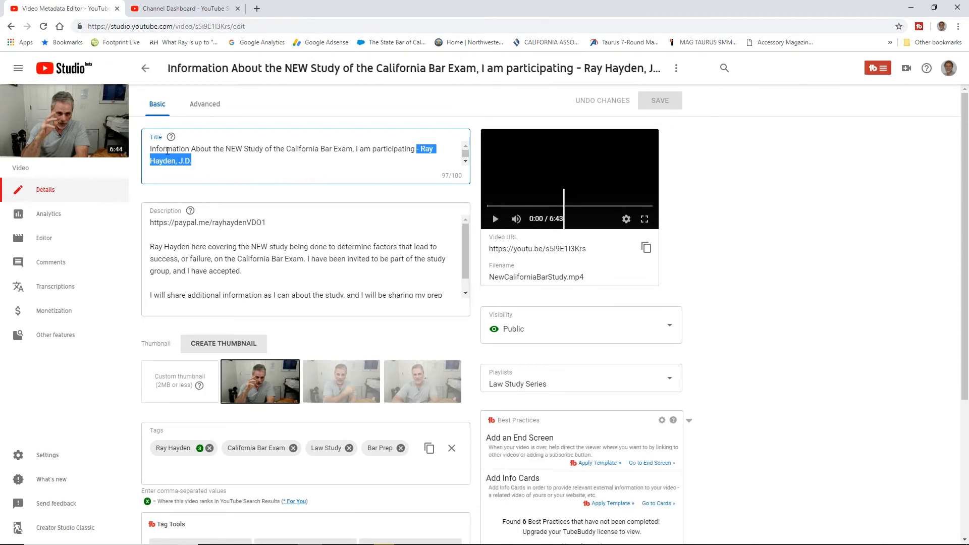
Step: Highlight the pre-filled PayPal link and opening greeting in the video's description, then clear the selection
left_click(239, 243)
left_click(204, 247)
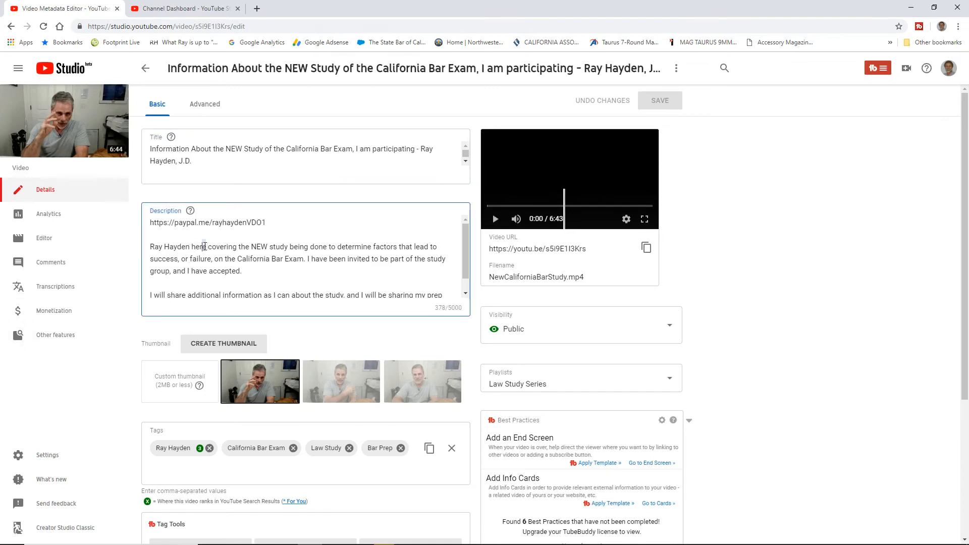
left_click_drag(205, 246, 149, 222)
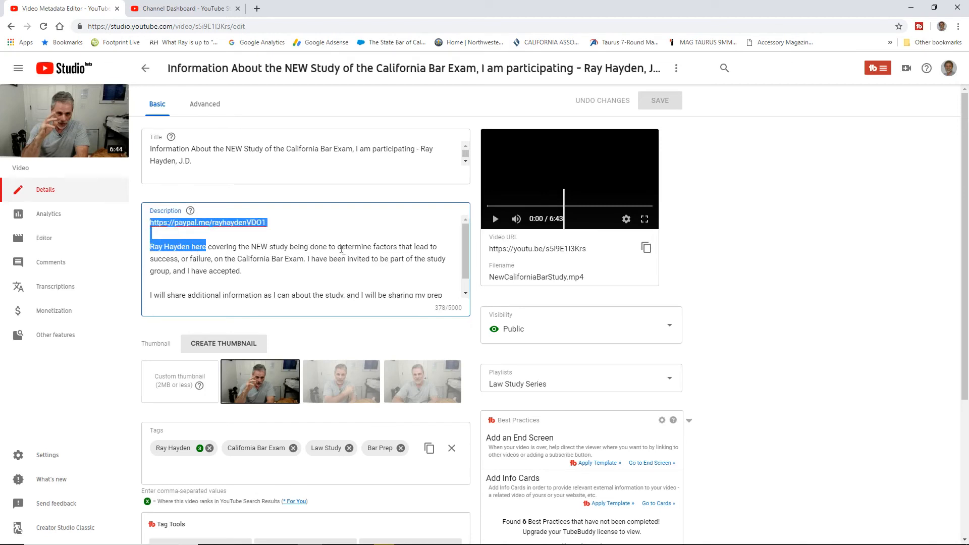
left_click(39, 389)
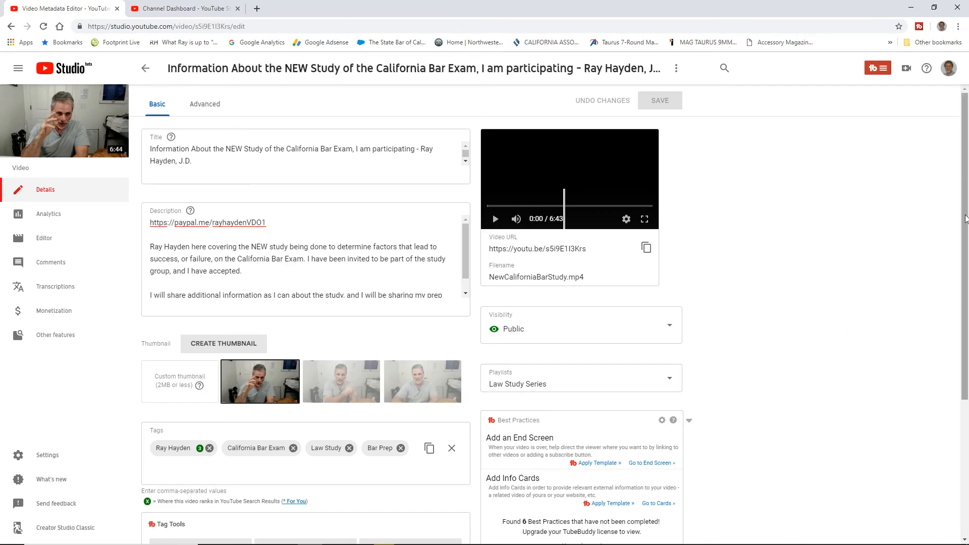
Step: Examine the video's tags further down its details page, then return to the channel's list of uploads
left_click_drag(965, 222, 965, 313)
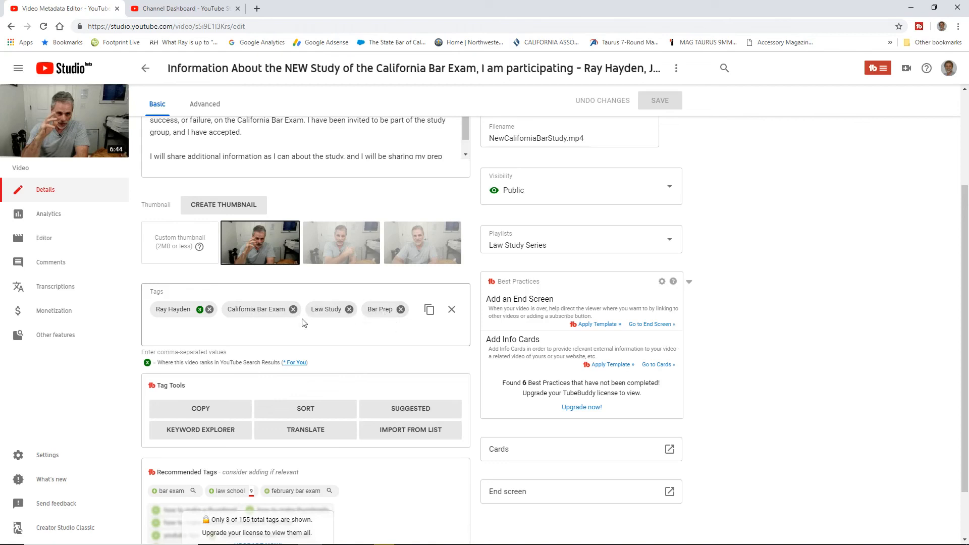
left_click_drag(965, 331, 965, 234)
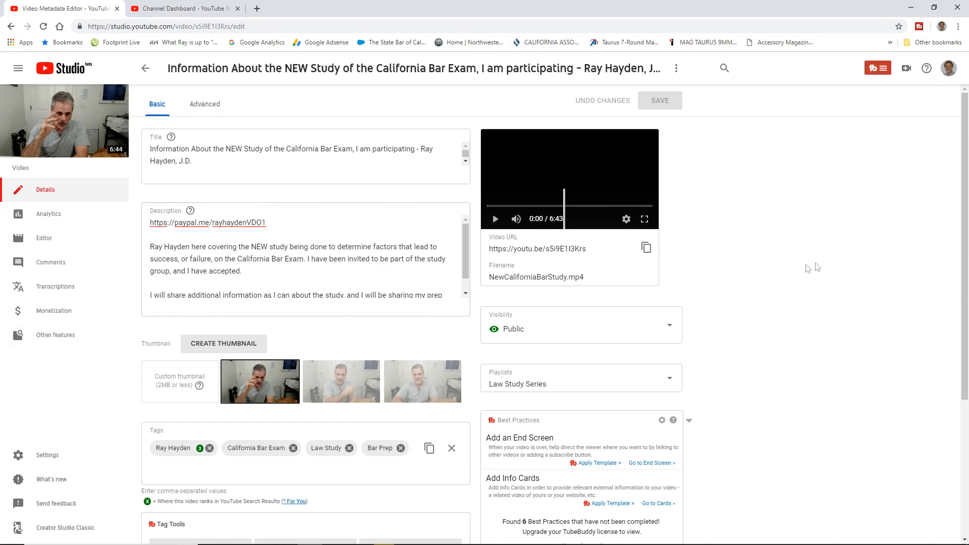
left_click(145, 68)
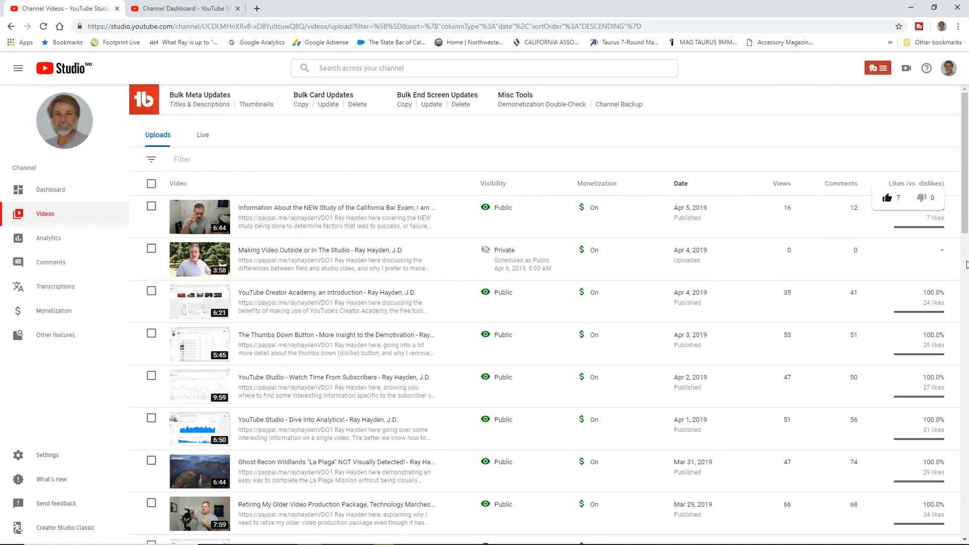
mouse_move(933, 218)
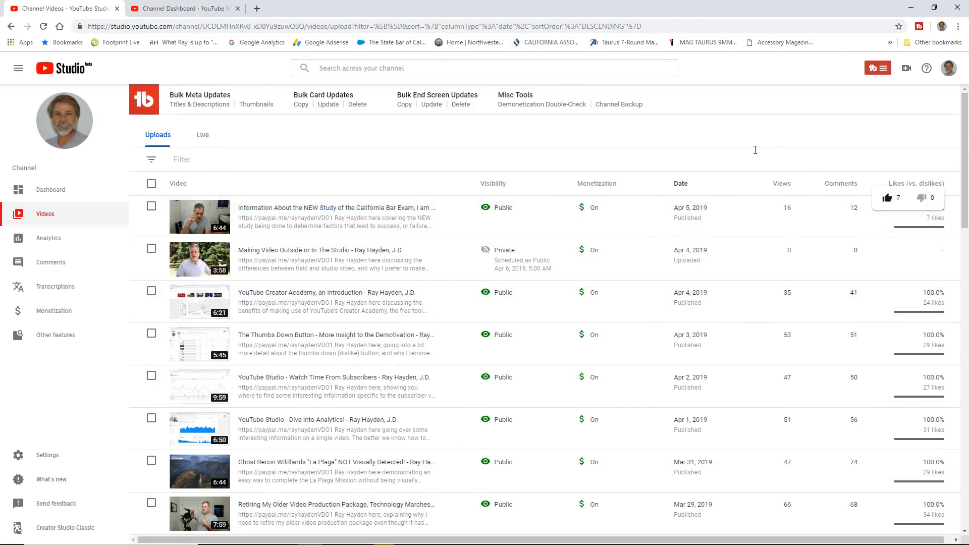